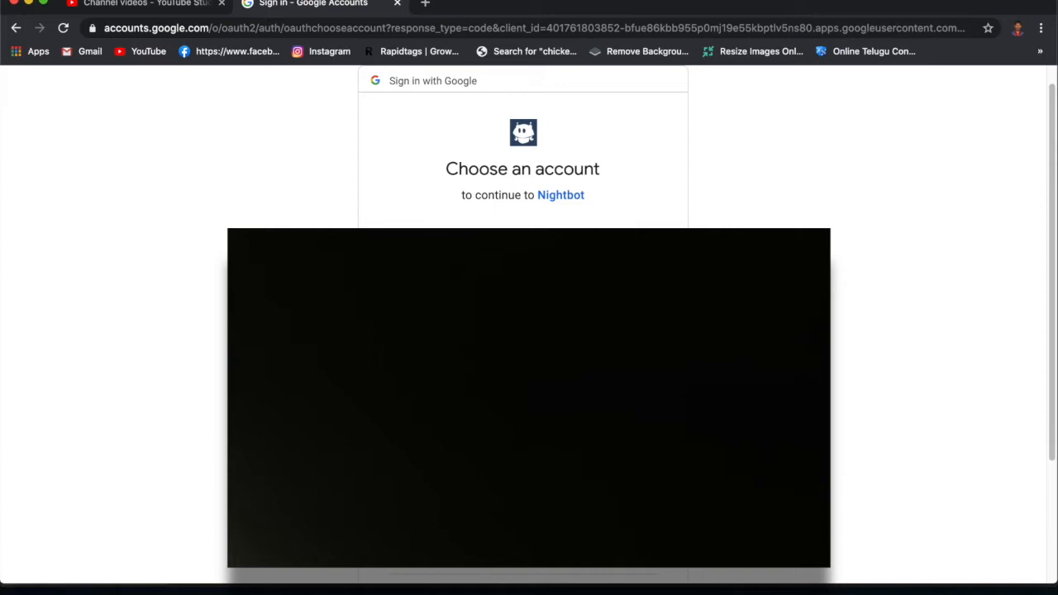
# - Sign in to Nightbot with the Google account and allow it access to the YouTube account
pyautogui.scroll(2, 493, 220)
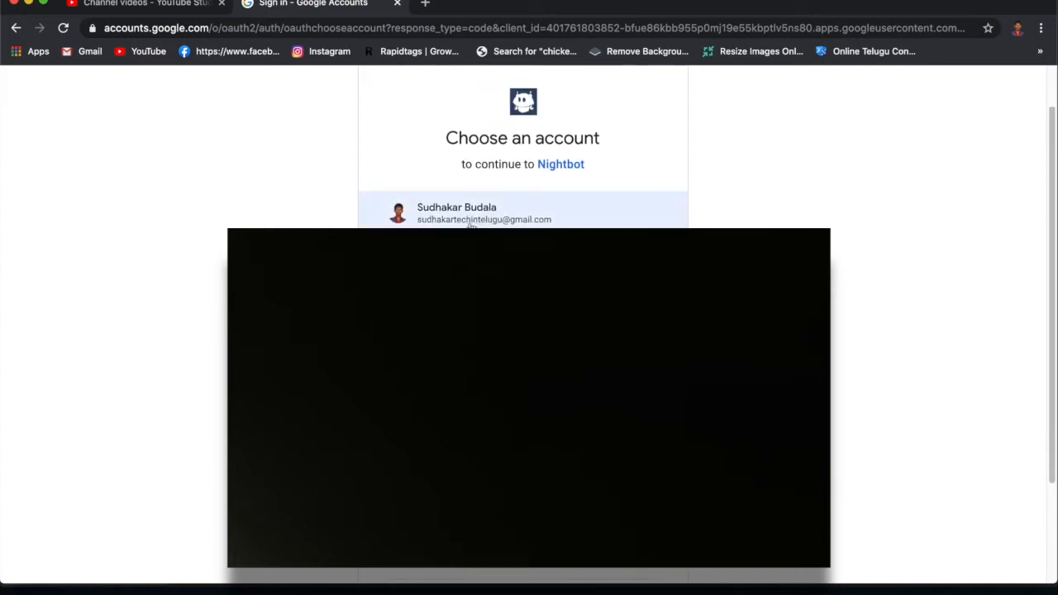
pyautogui.click(473, 221)
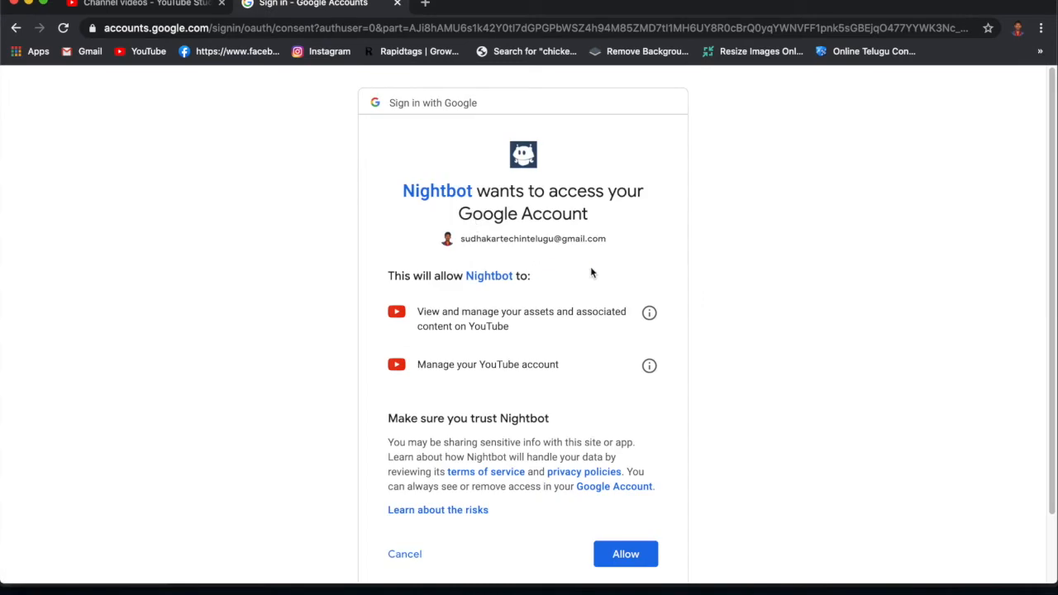
pyautogui.scroll(-2, 590, 266)
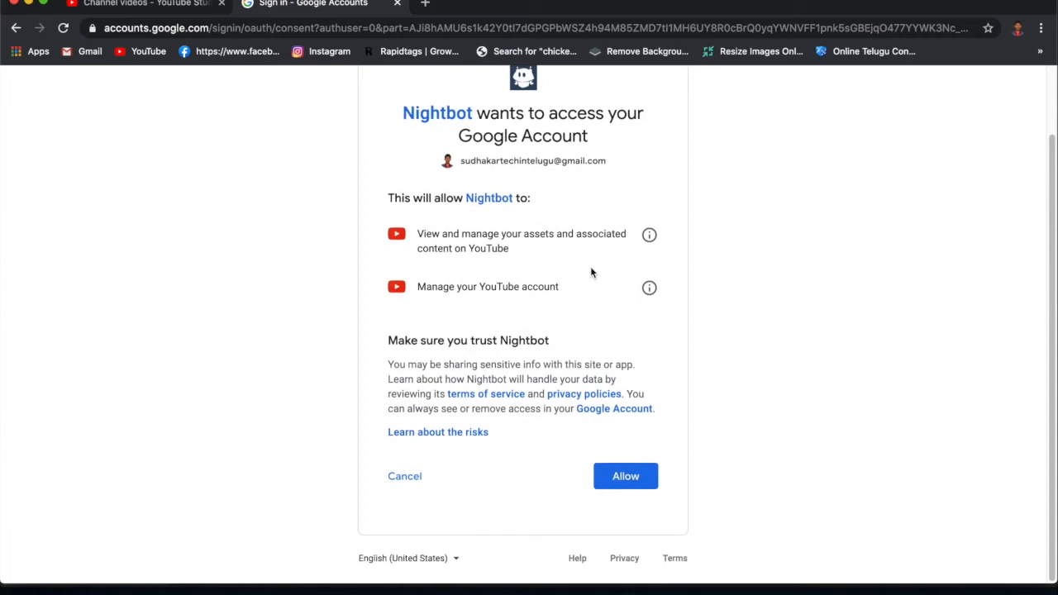
pyautogui.click(632, 479)
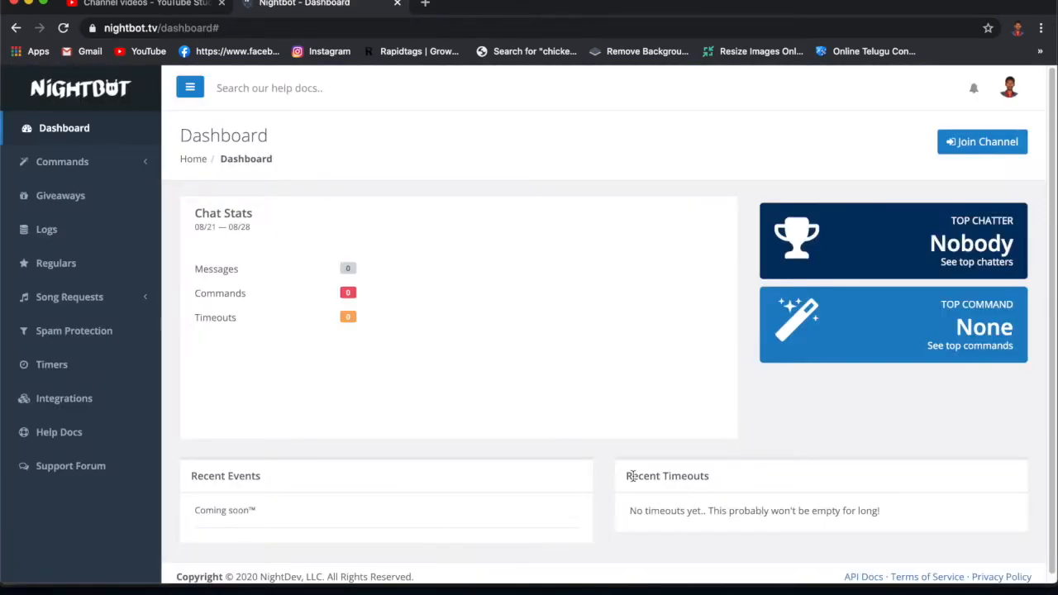
# - Join Nightbot to the channel and select the Nightbot channel URL given in the next-steps instructions
pyautogui.click(981, 143)
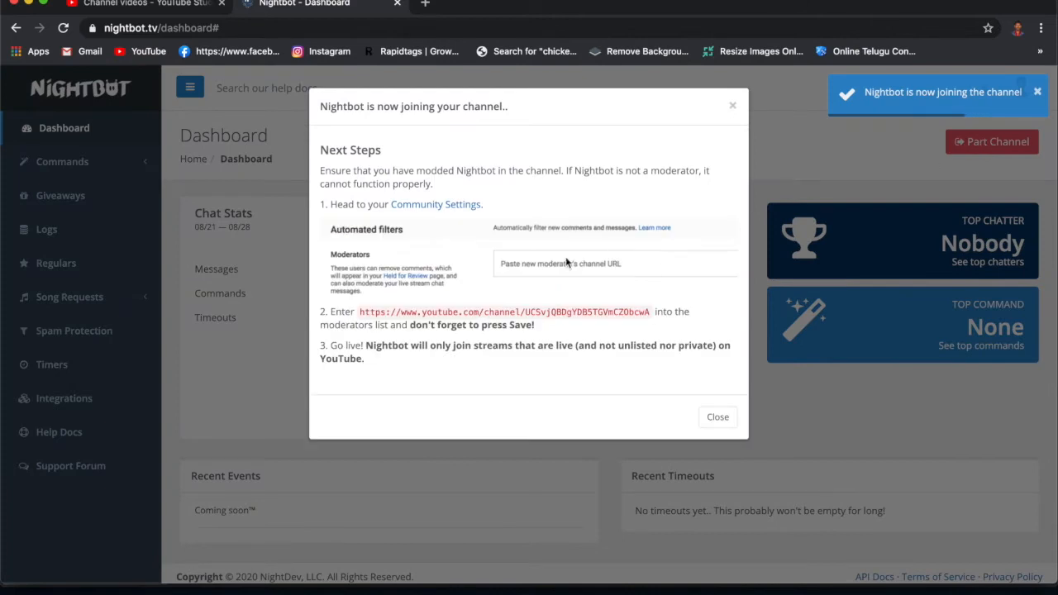
pyautogui.scroll(5, 425, 291)
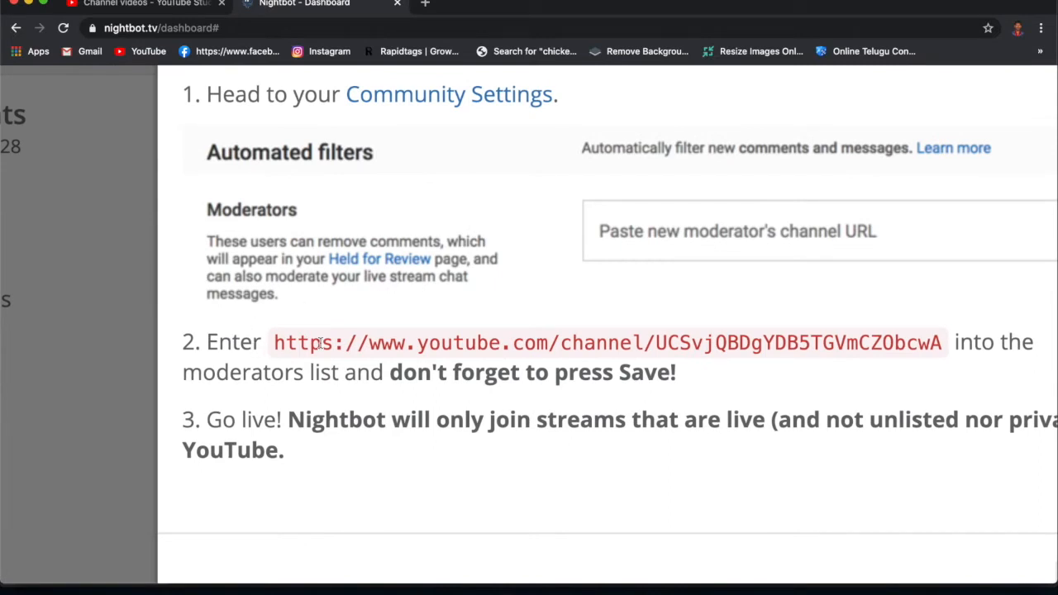
pyautogui.hscroll(4, 353, 347)
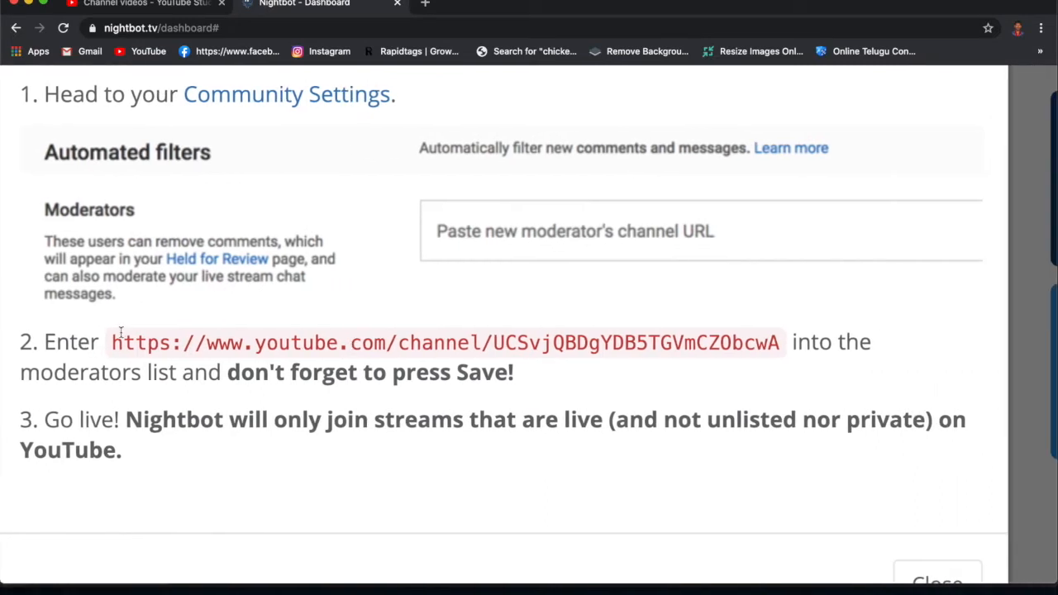
pyautogui.moveTo(109, 343); pyautogui.dragTo(785, 355)
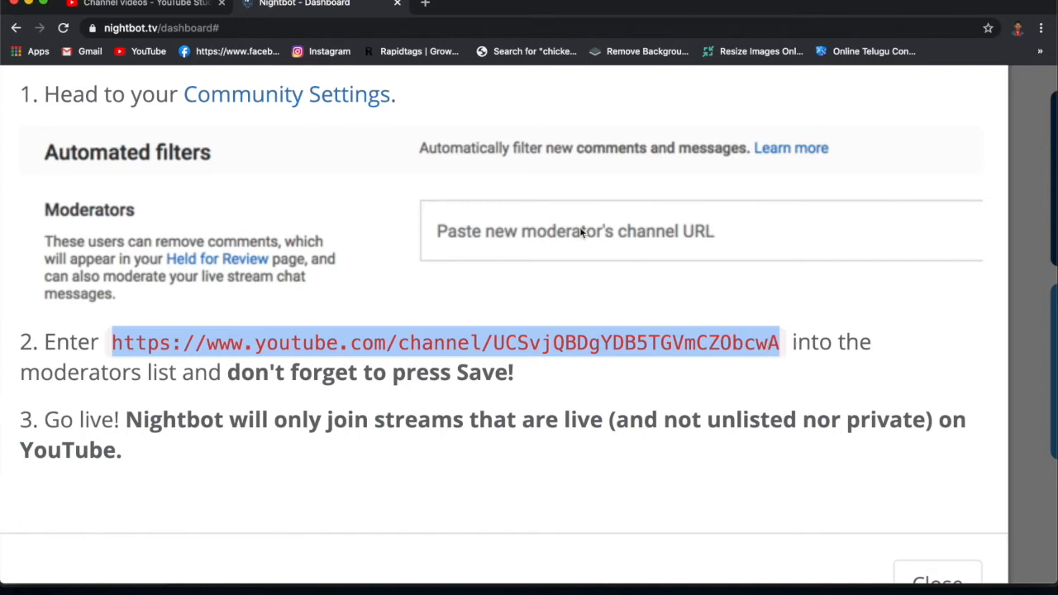
# - Switch to YouTube Studio, add Nightbot as a moderator in the Community settings by pasting its channel URL, and save
pyautogui.click(145, 4)
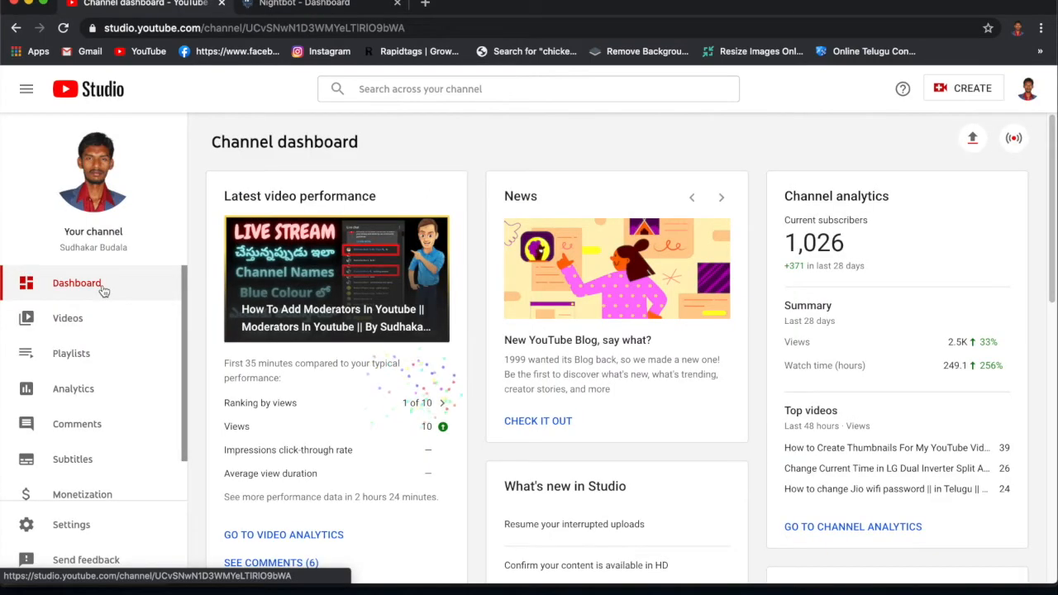
pyautogui.click(81, 528)
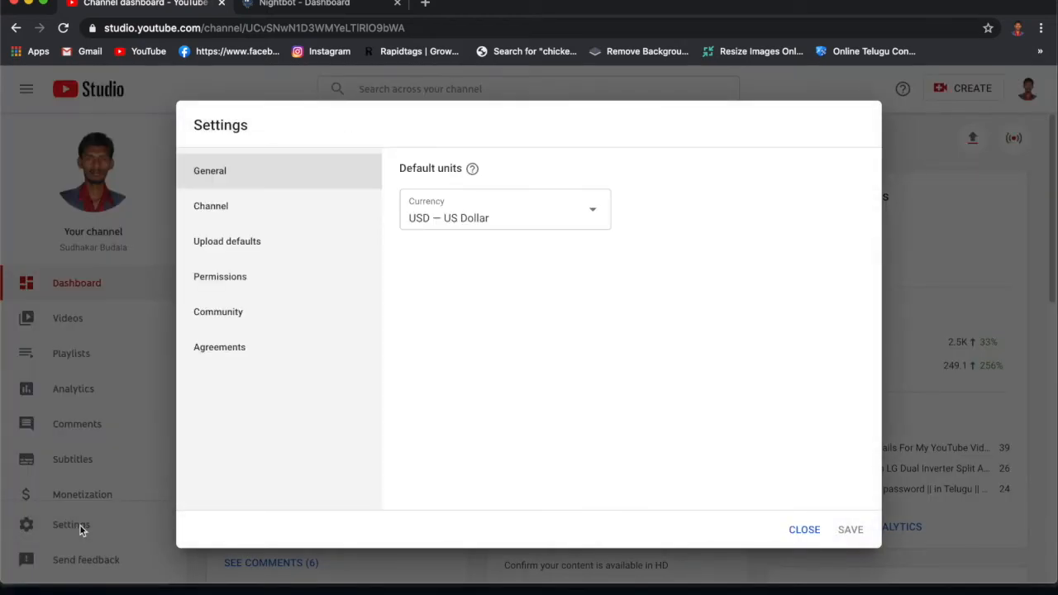
pyautogui.click(258, 318)
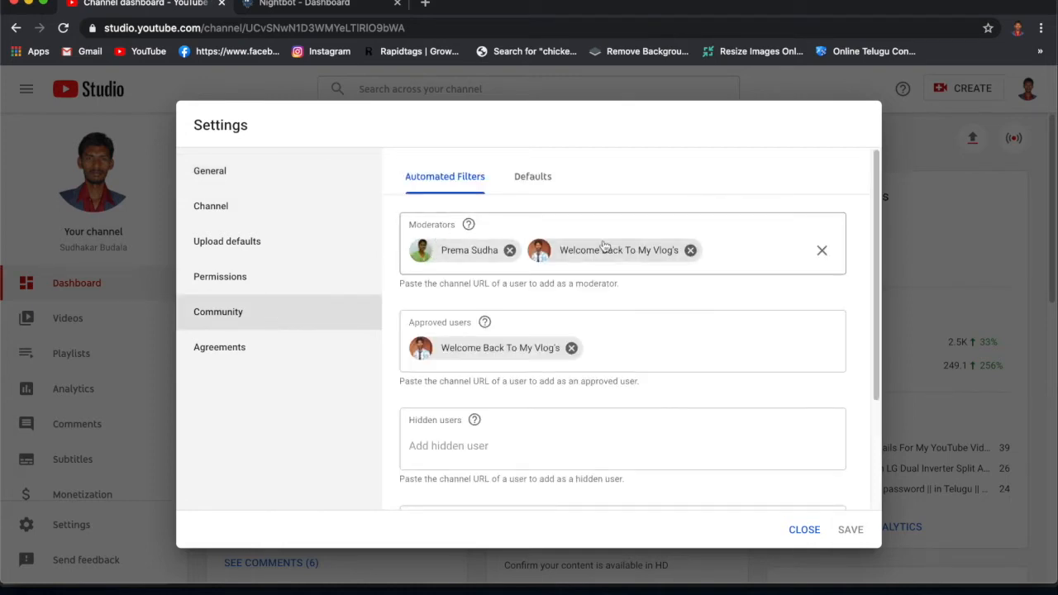
pyautogui.click(722, 254)
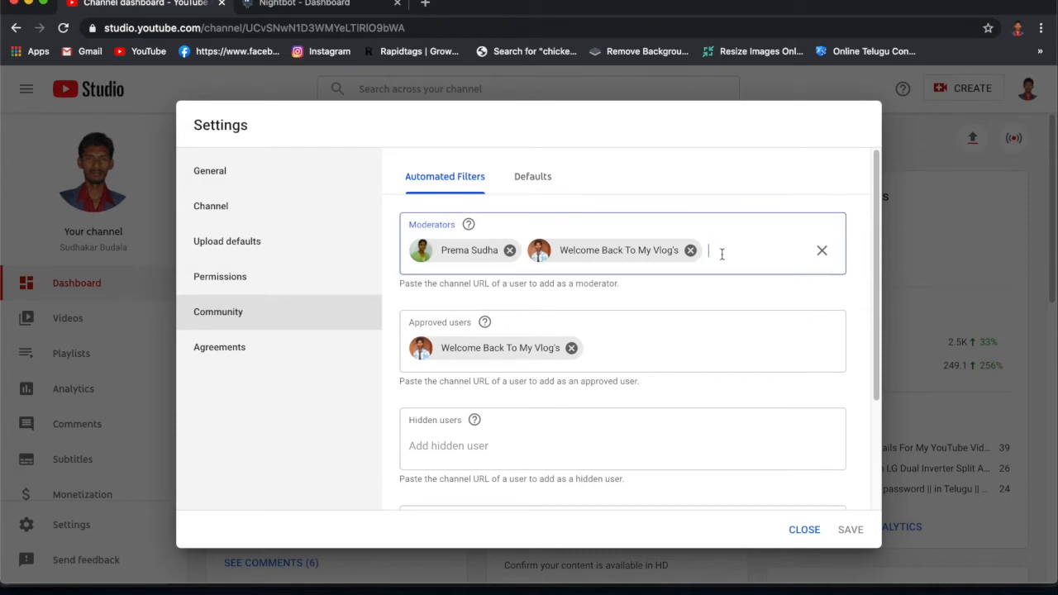
pyautogui.press('super+v')
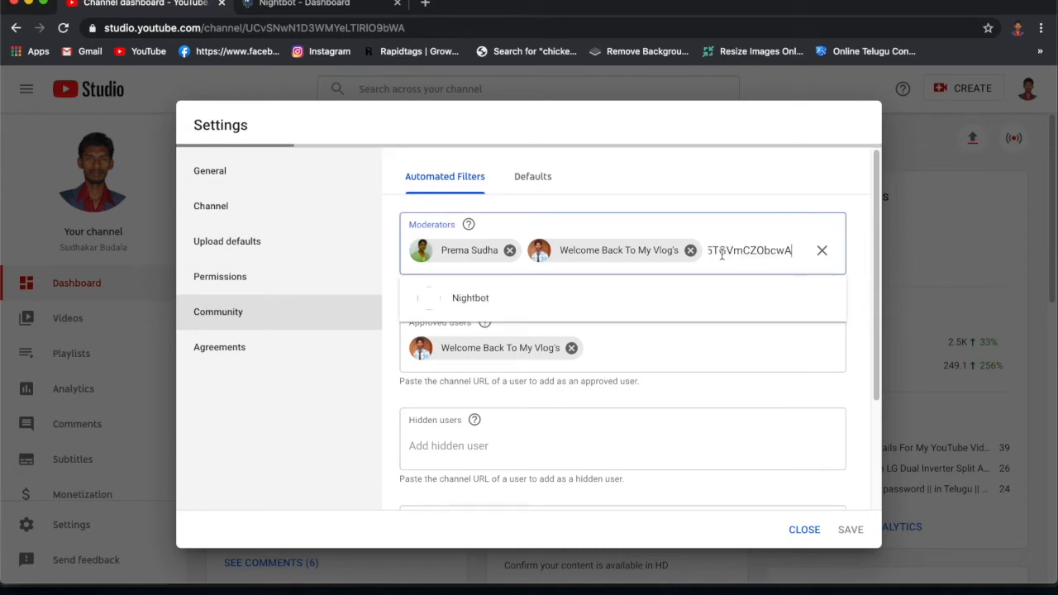
pyautogui.click(475, 306)
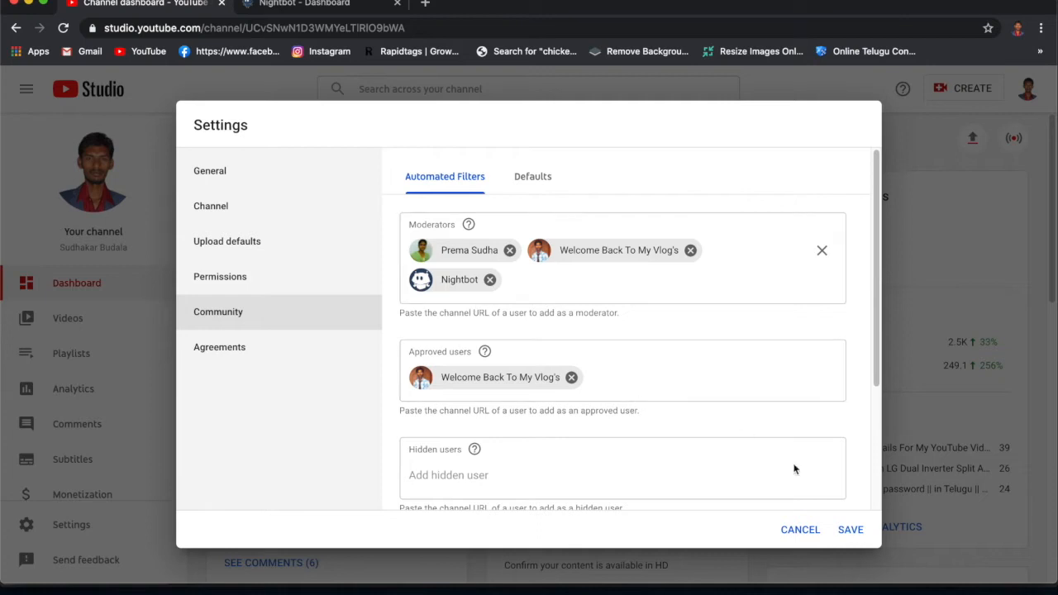
pyautogui.click(851, 530)
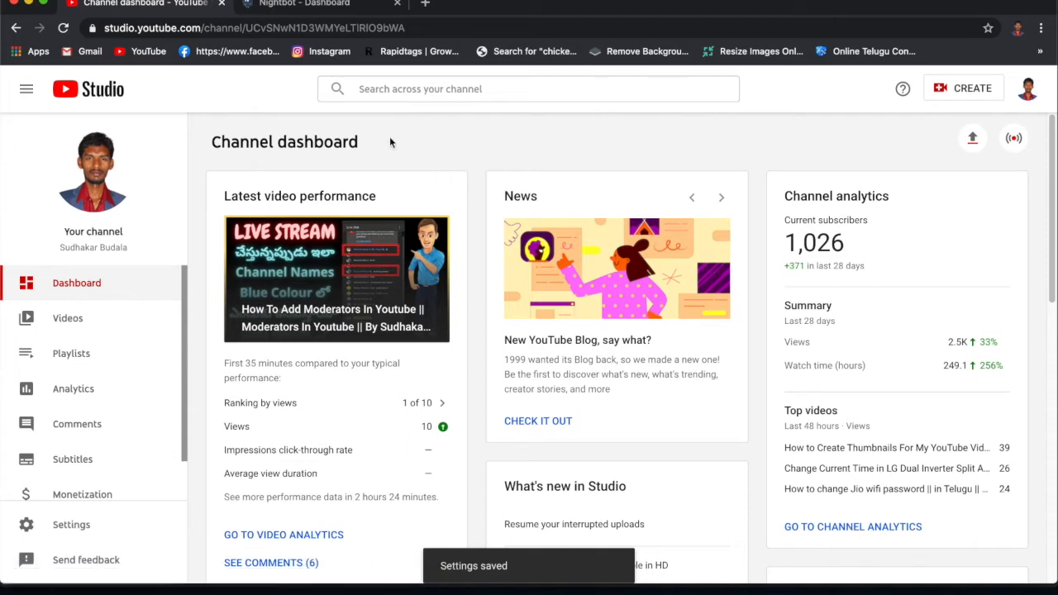
# - Return to the Nightbot dashboard and open the custom commands page
pyautogui.click(307, 3)
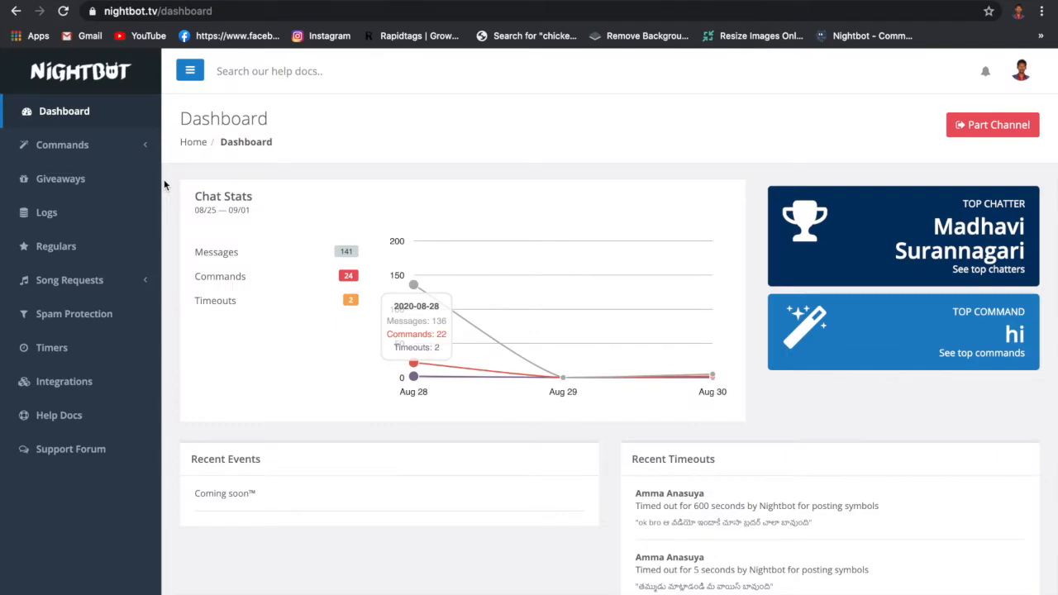
pyautogui.click(62, 145)
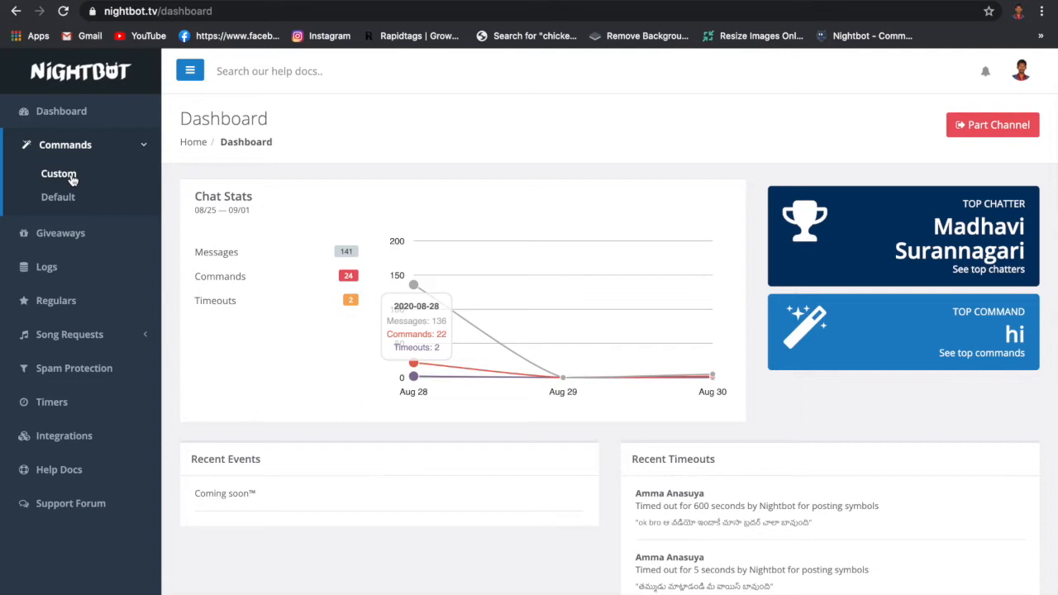
pyautogui.click(58, 173)
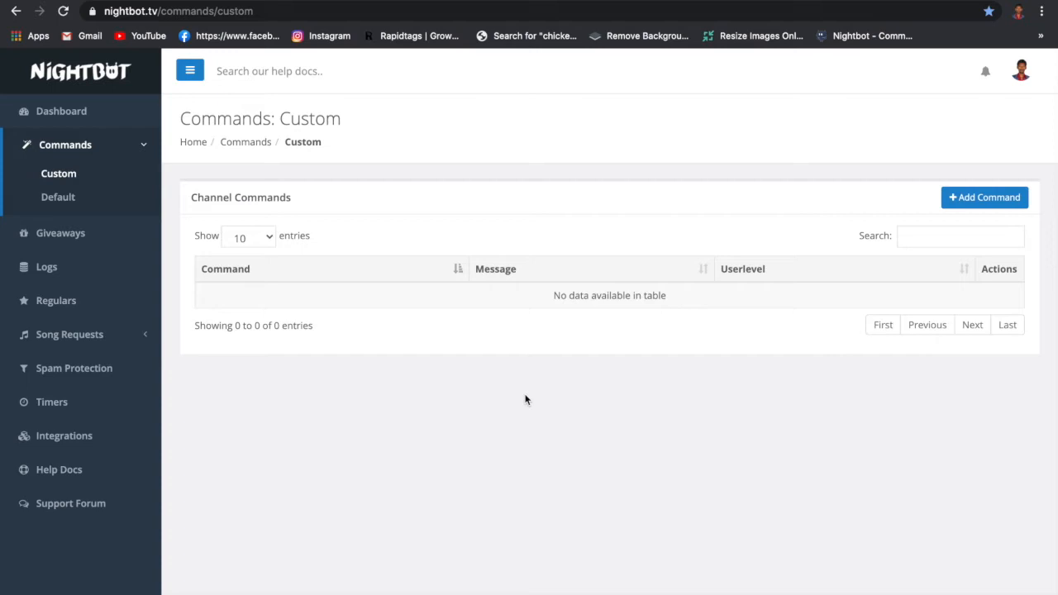
# - Add a custom command "hi" with the message "wlcm to my lv & plz hit lk btn"
pyautogui.click(981, 200)
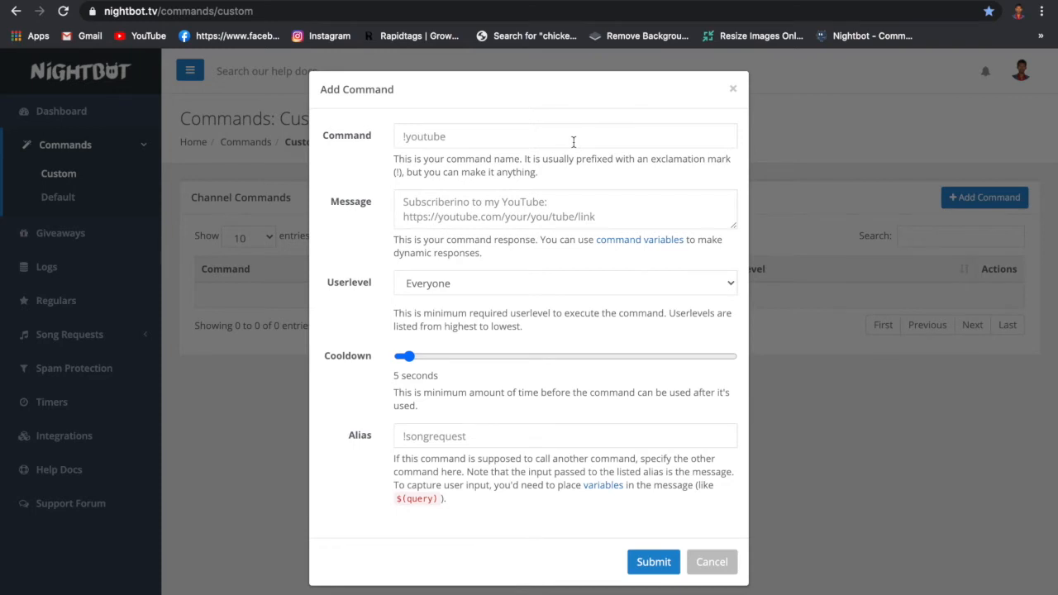
pyautogui.click(446, 139)
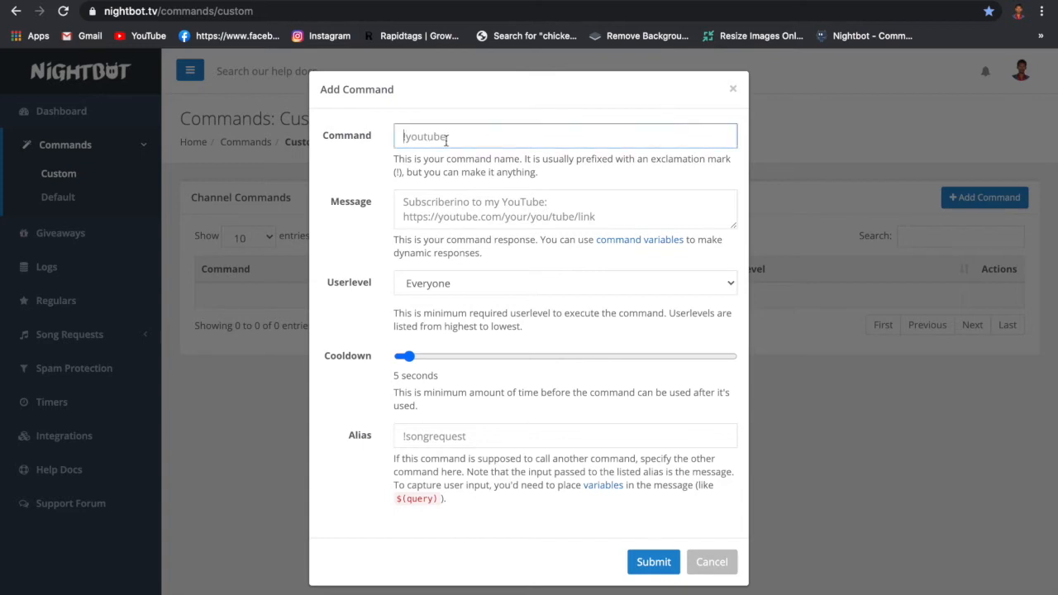
pyautogui.click(422, 207)
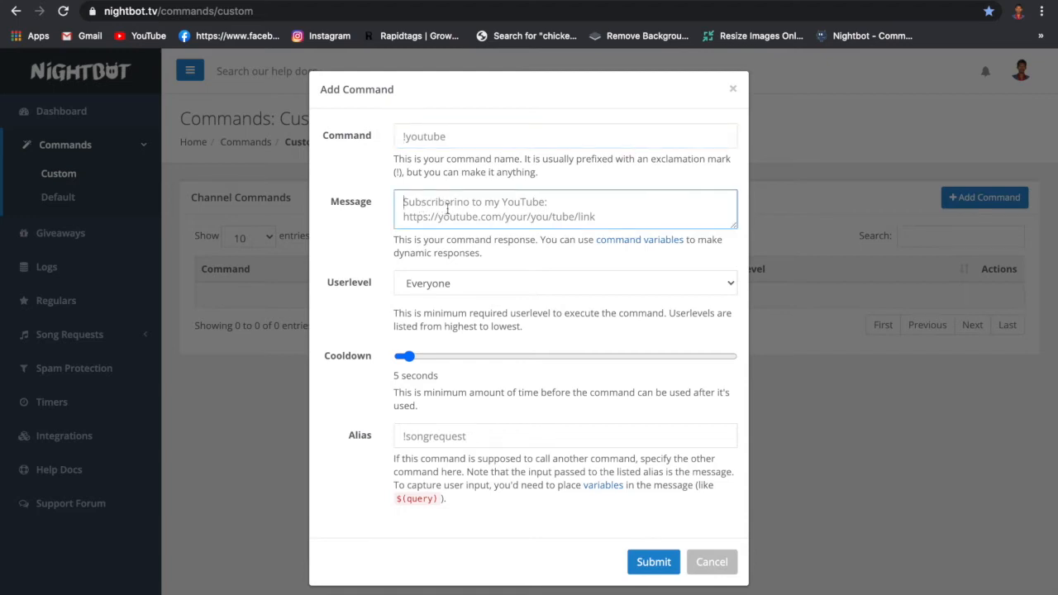
pyautogui.click(444, 137)
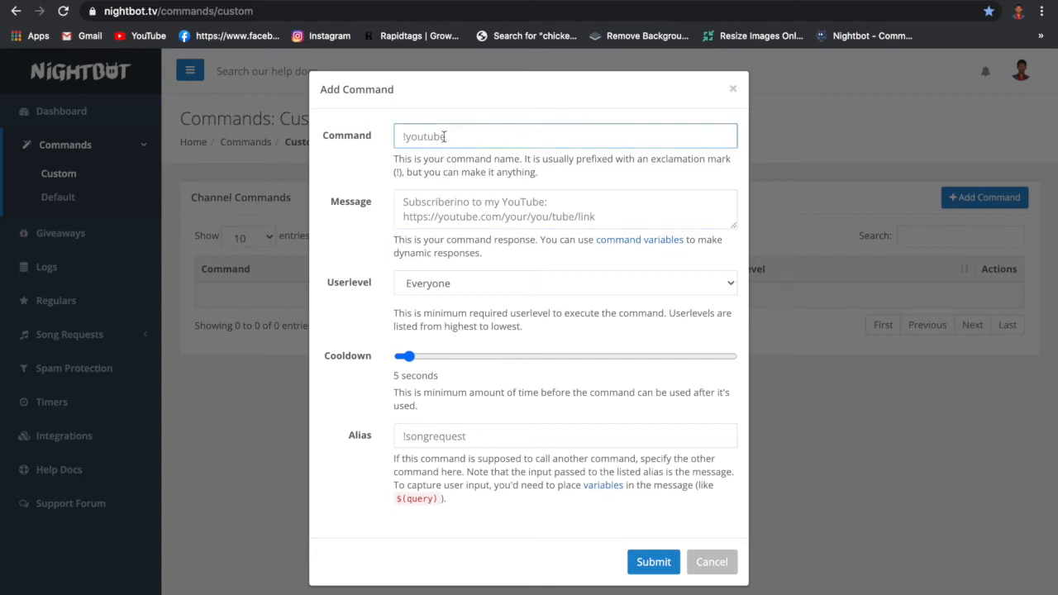
pyautogui.write('hi')
pyautogui.press('Tab')
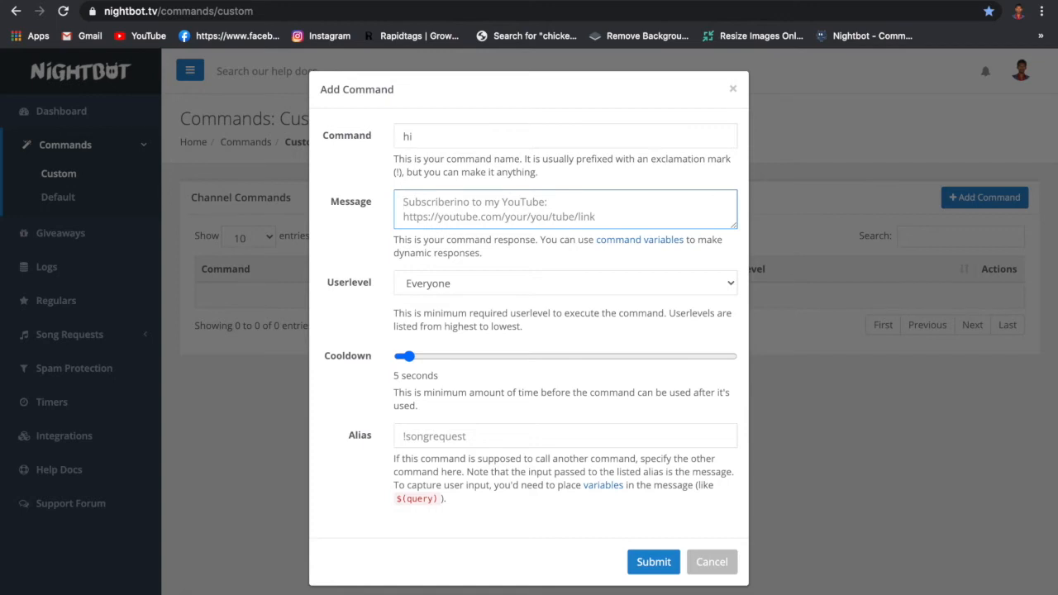
pyautogui.write('wlcm to')
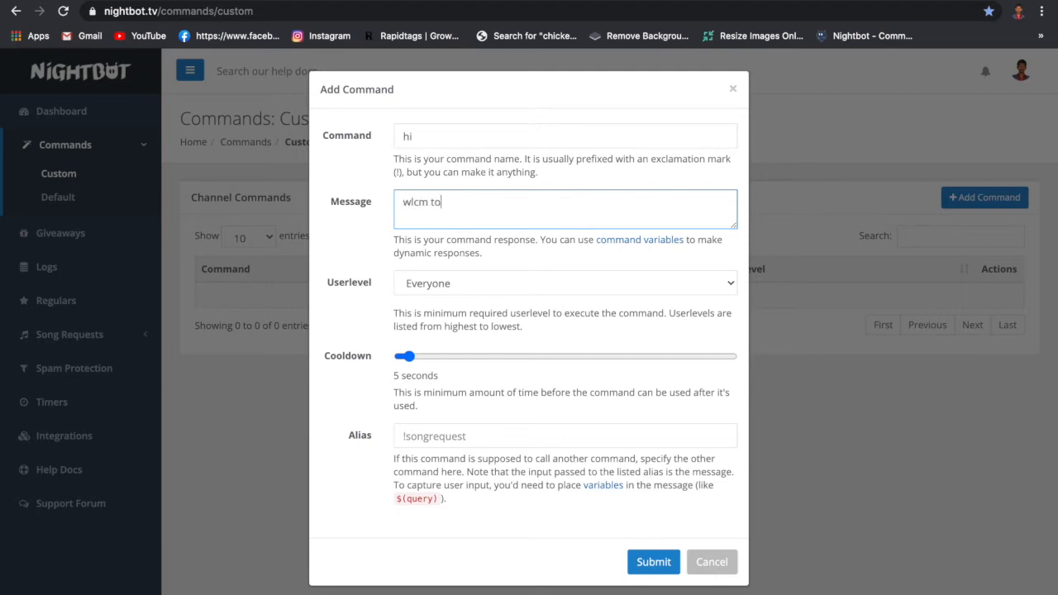
pyautogui.write(' my lv &plz hit lk btn')
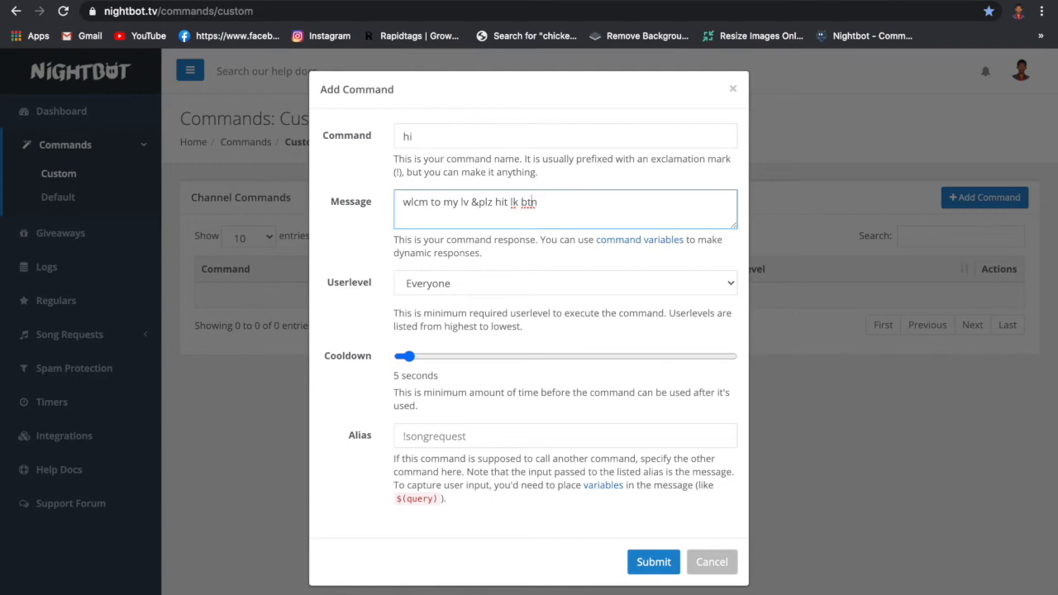
pyautogui.press('Left')
pyautogui.press('Left')
pyautogui.press('Left')
pyautogui.click(654, 565)
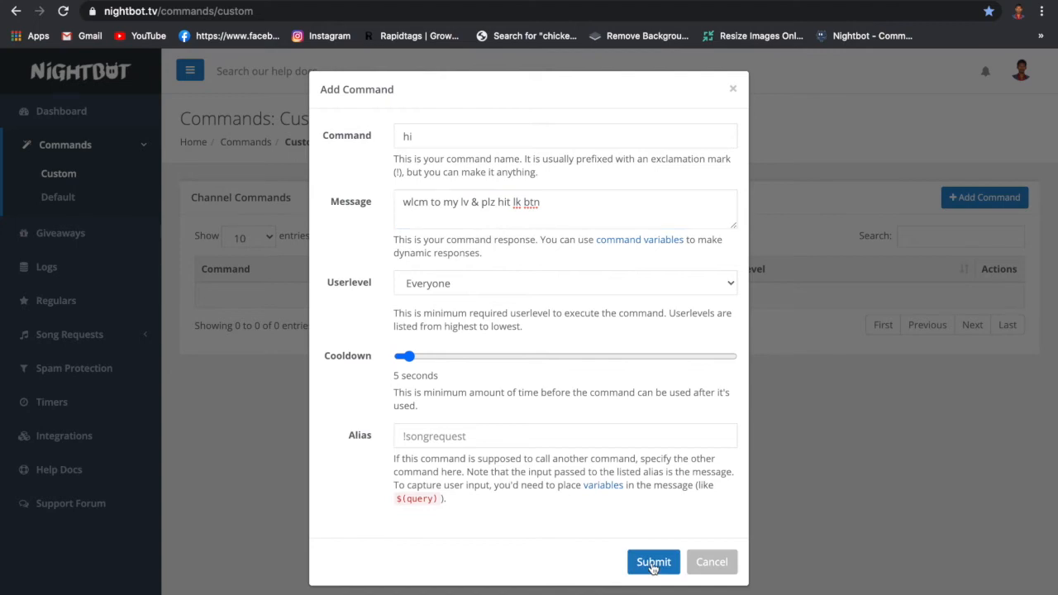
pyautogui.click(653, 563)
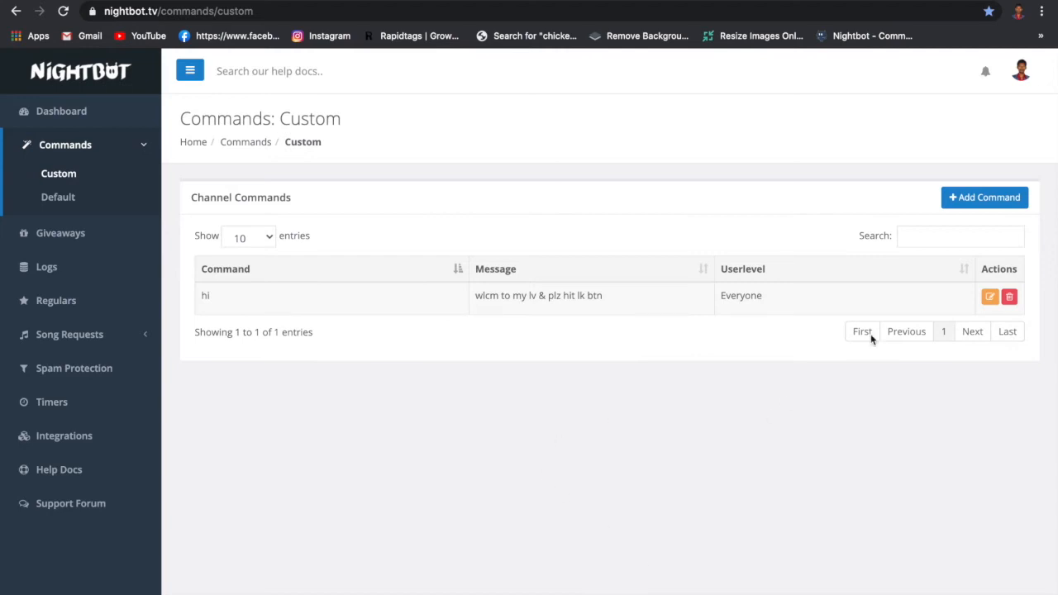
# - Add a custom command "how are you" with the message "i am fine"
pyautogui.click(985, 199)
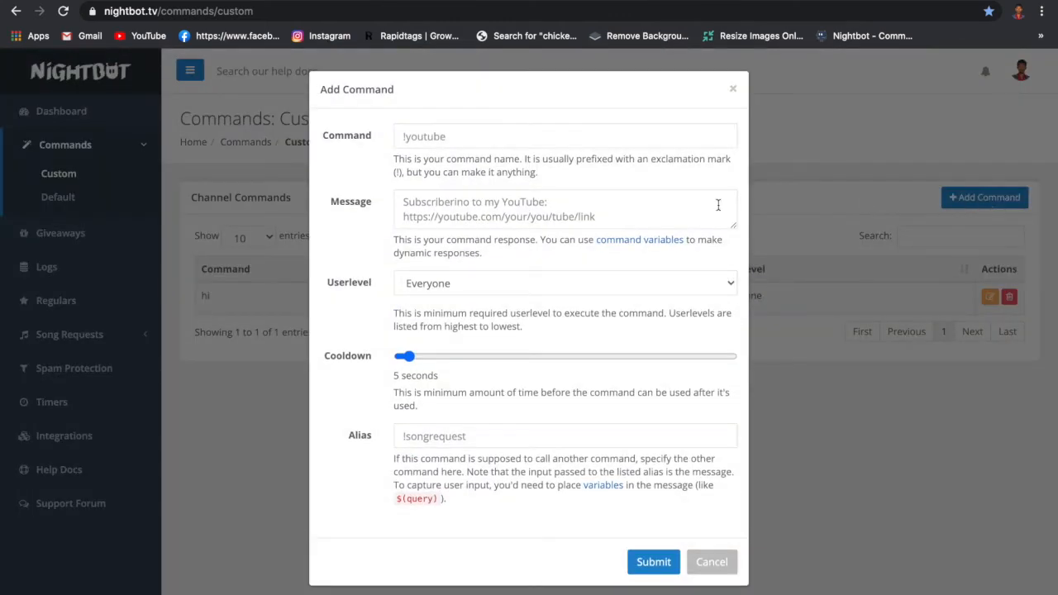
pyautogui.click(600, 140)
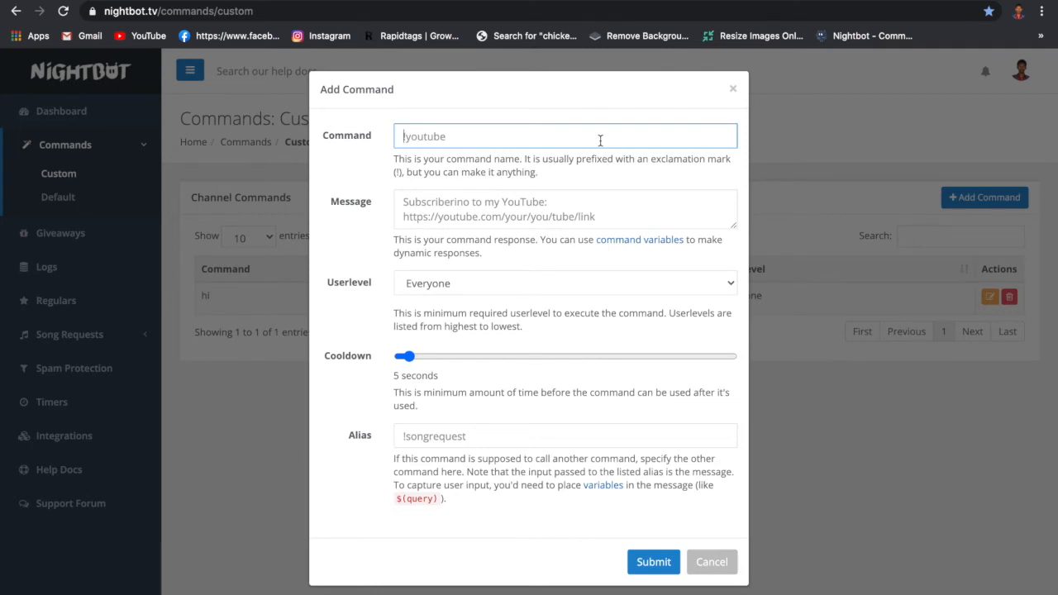
pyautogui.write('how are you')
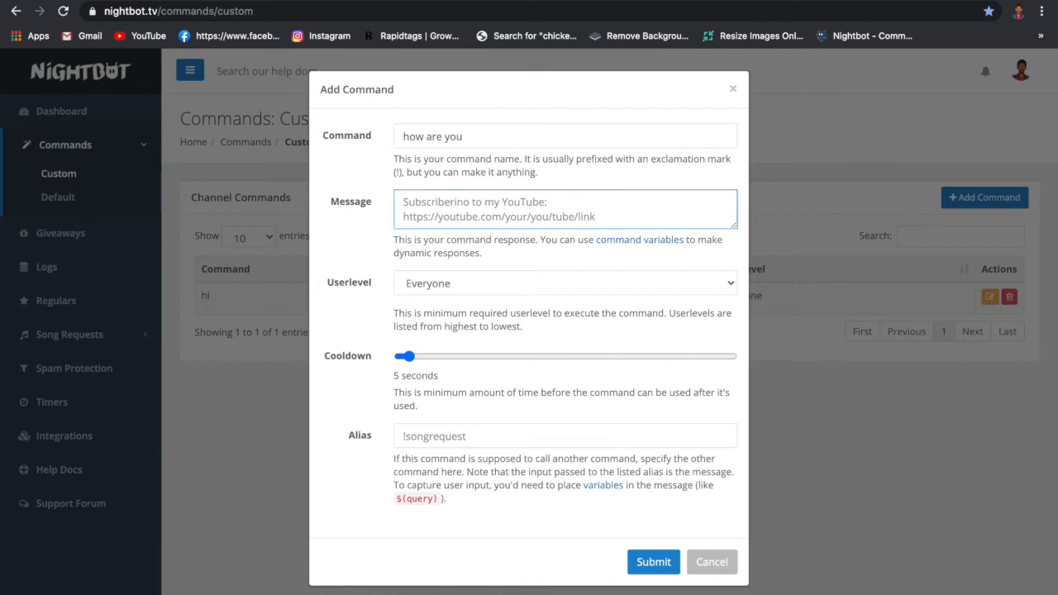
pyautogui.write('i am fl')
pyautogui.write('ne')
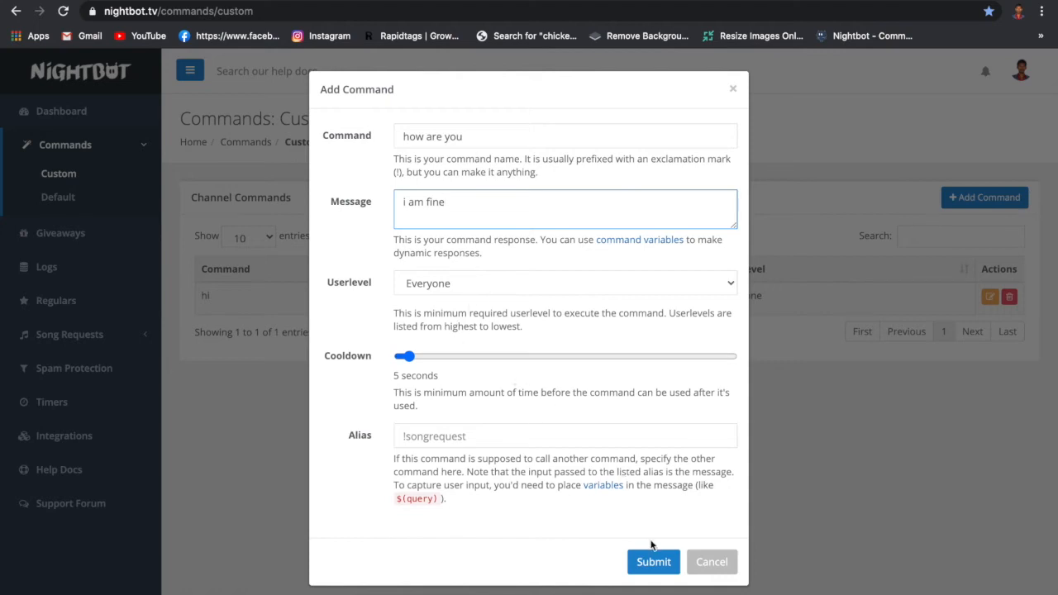
pyautogui.click(653, 568)
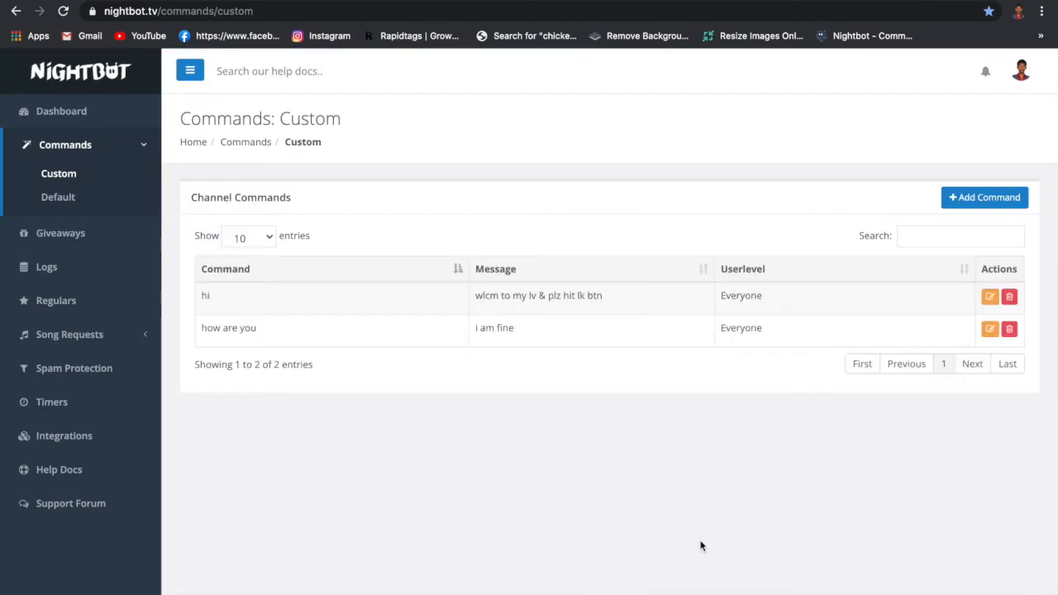
# - Add a custom command "lk dn" with the message "thank you"
pyautogui.click(986, 200)
pyautogui.click(626, 141)
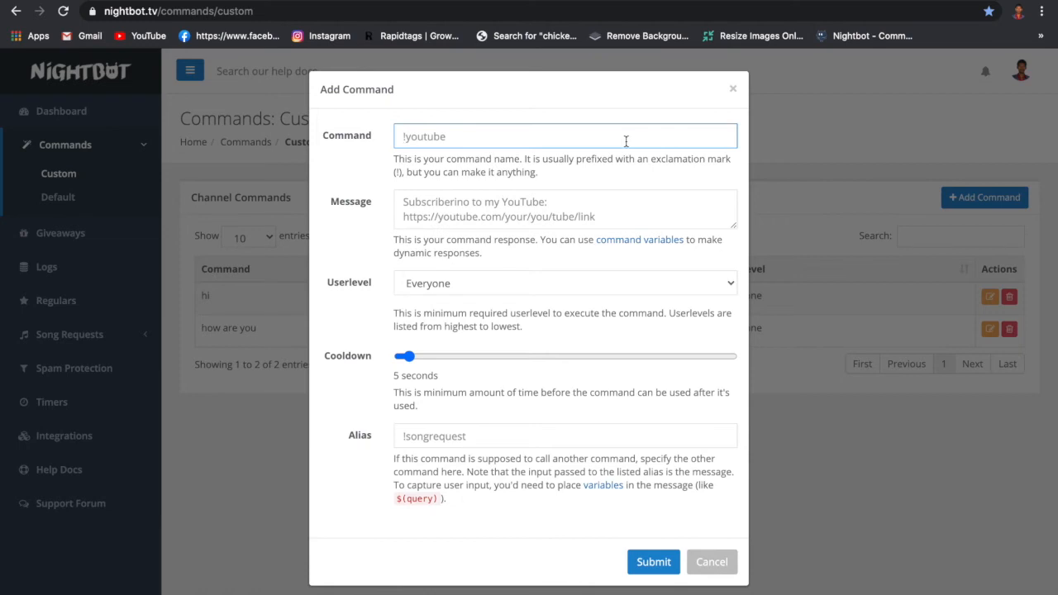
pyautogui.write('lk dn')
pyautogui.click(596, 216)
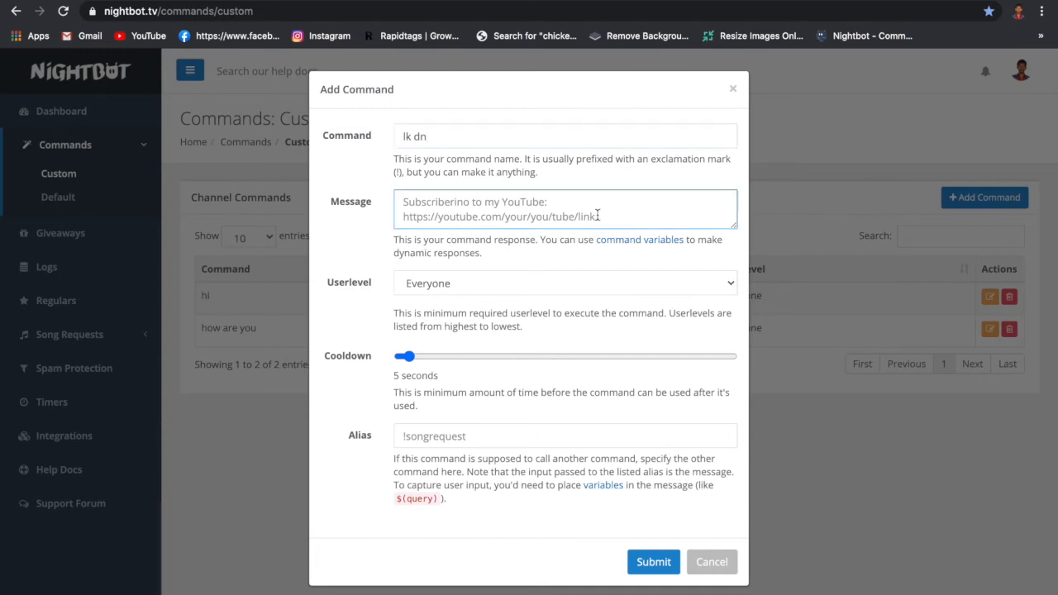
pyautogui.write('thank yo')
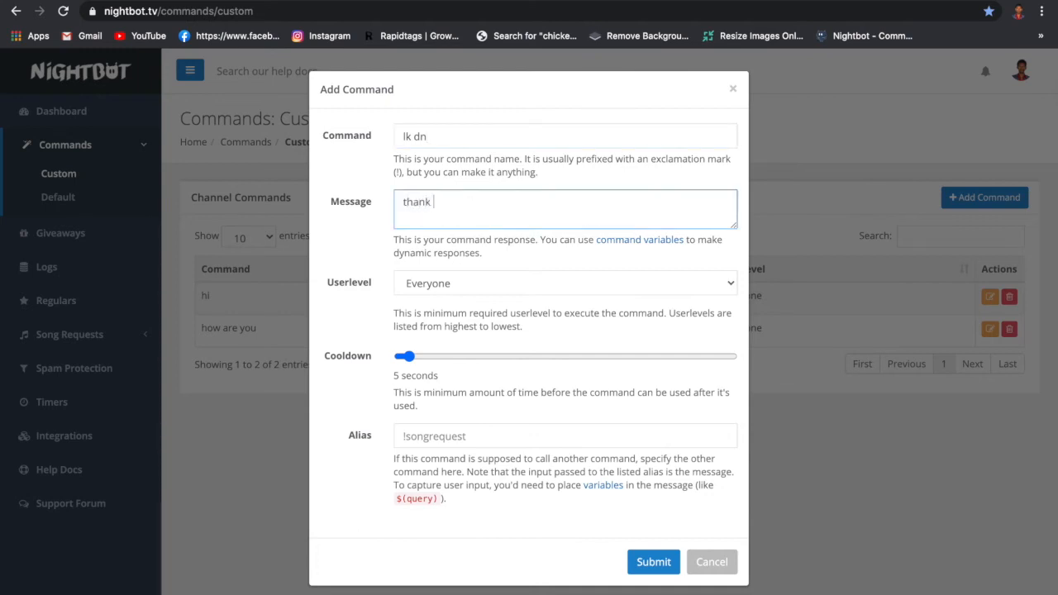
pyautogui.write('u')
pyautogui.click(653, 563)
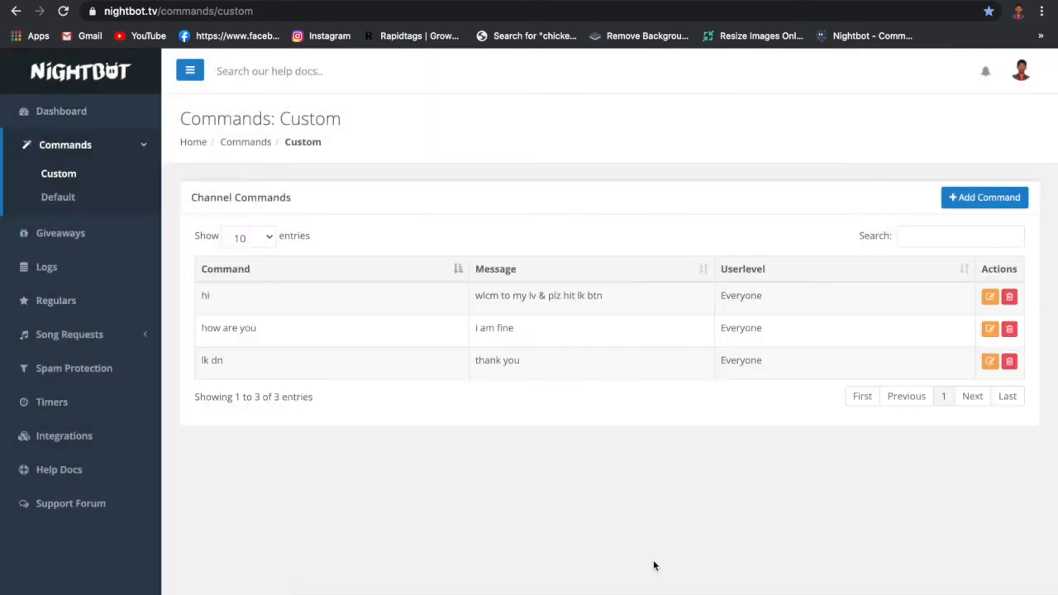
# - Add a custom command "bye" with the message "thanks for support & thanks for coming"
pyautogui.click(983, 198)
pyautogui.click(627, 133)
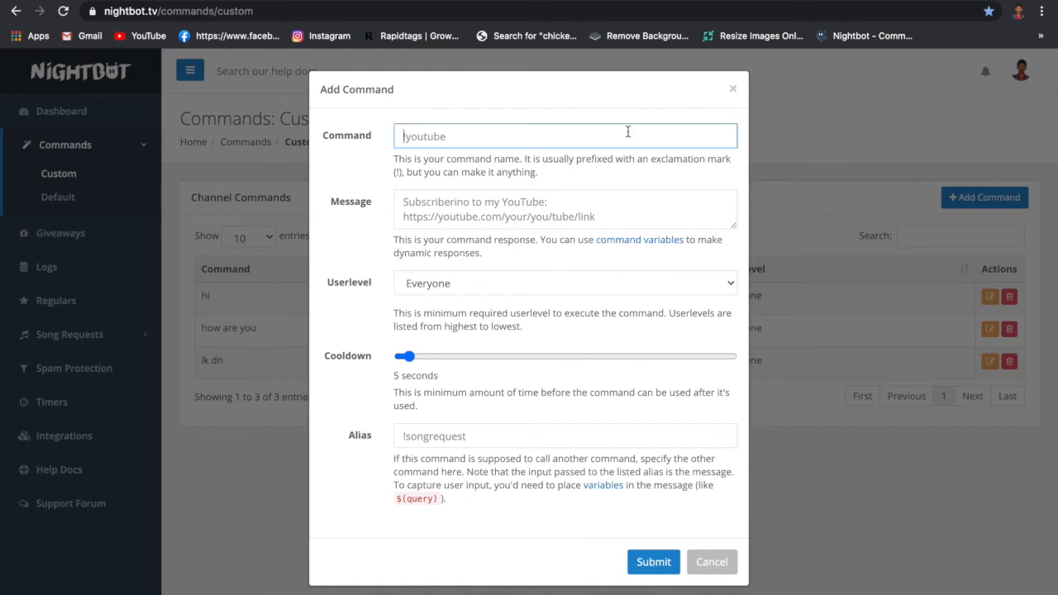
pyautogui.write('bye')
pyautogui.press('Tab')
pyautogui.write('thanks for s')
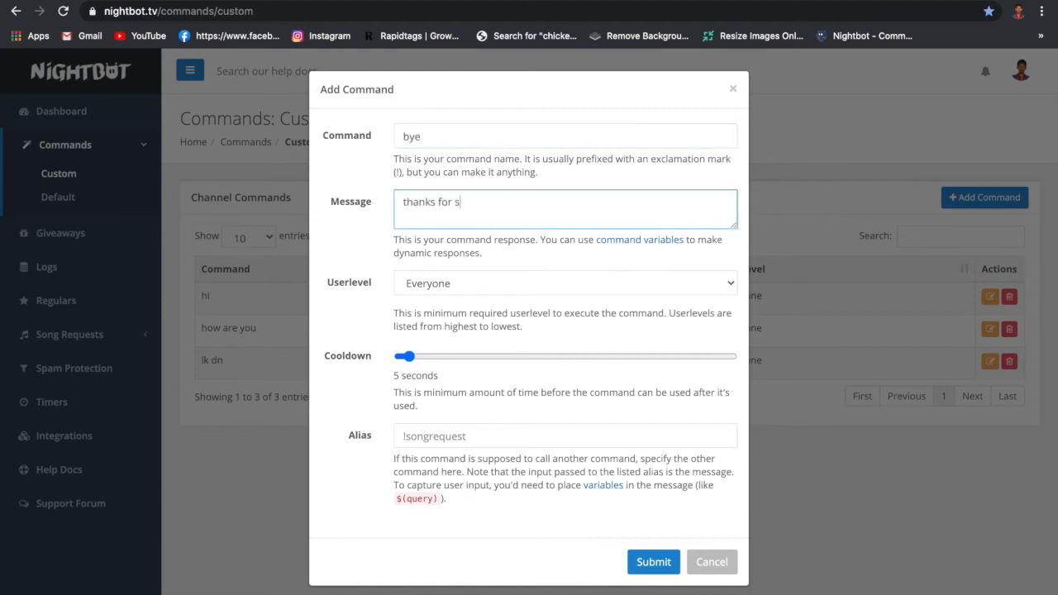
pyautogui.write('upport & thanks for coming')
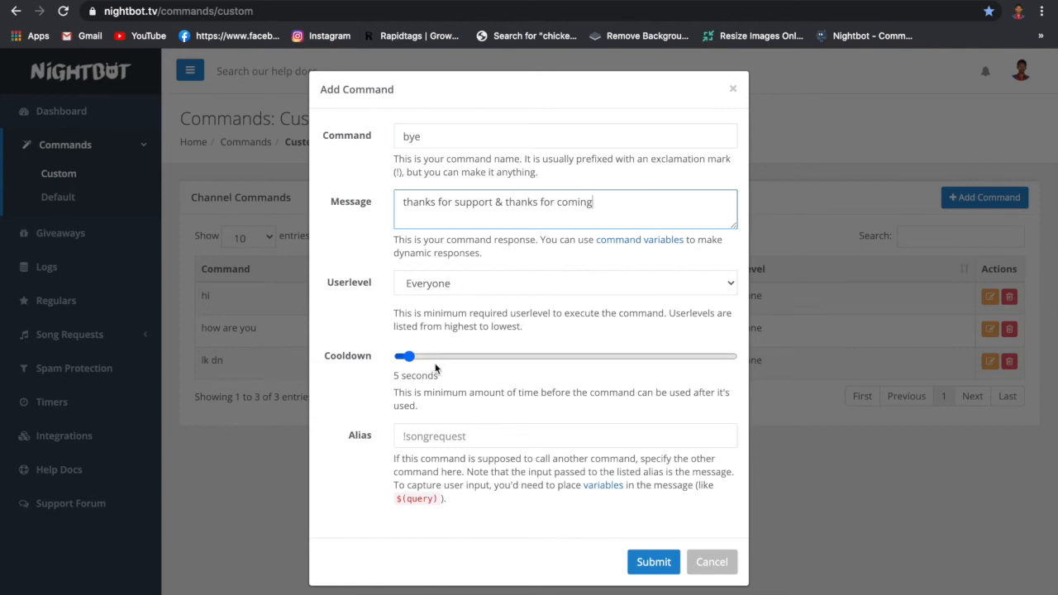
pyautogui.click(658, 572)
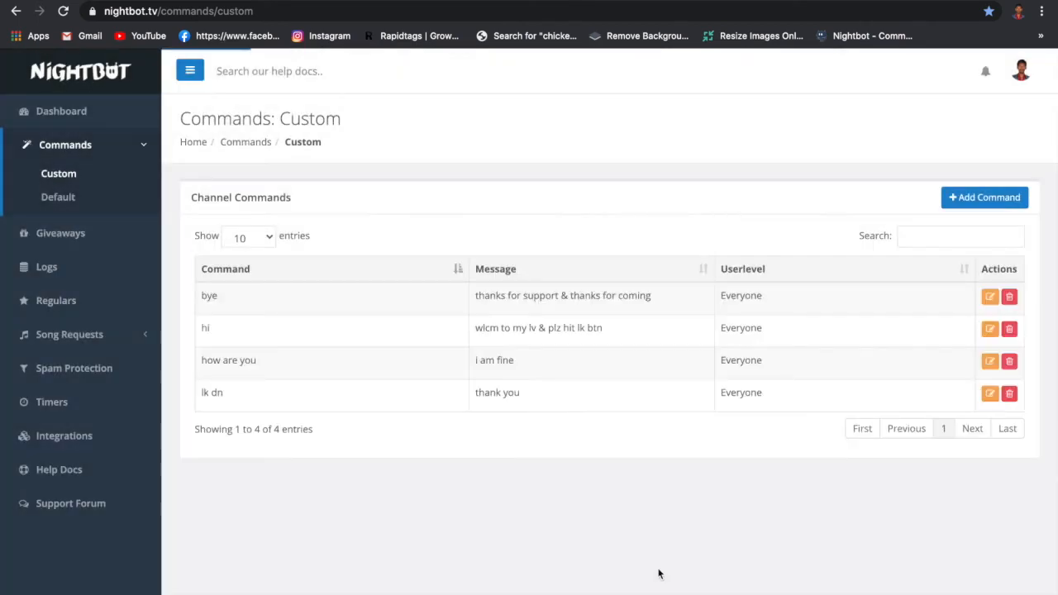